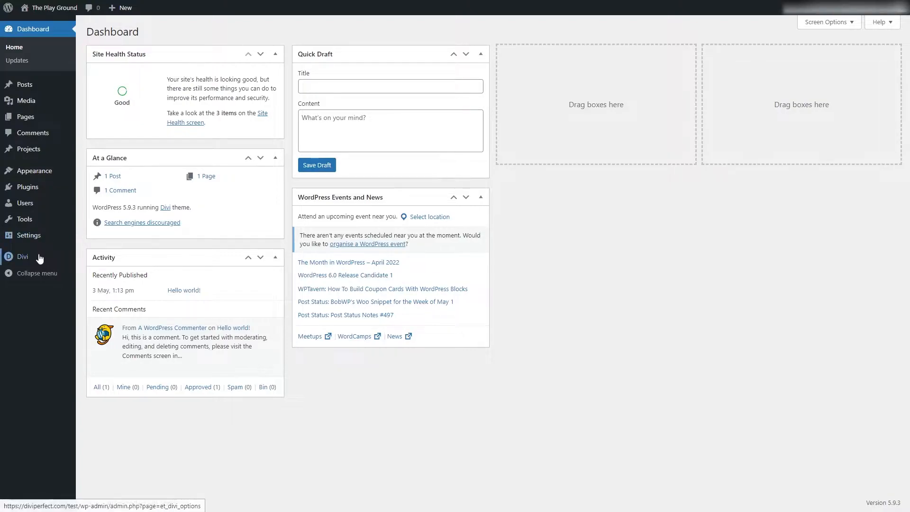
Step: Open the Divi Theme Builder and start building a new global header for the default website template
{"action": "mouse_move", "coordinate": [37, 258]}
{"action": "left_click", "coordinate": [119, 275]}
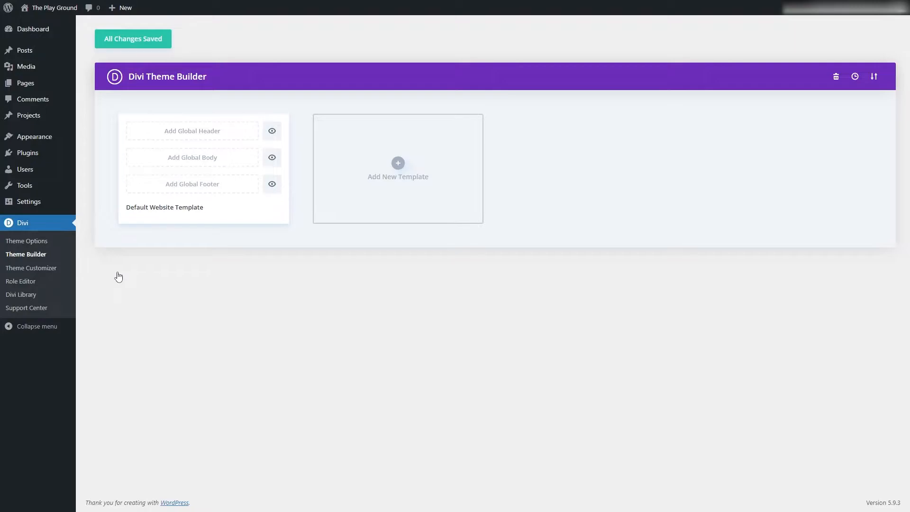
{"action": "left_click", "coordinate": [217, 132]}
{"action": "left_click", "coordinate": [216, 137]}
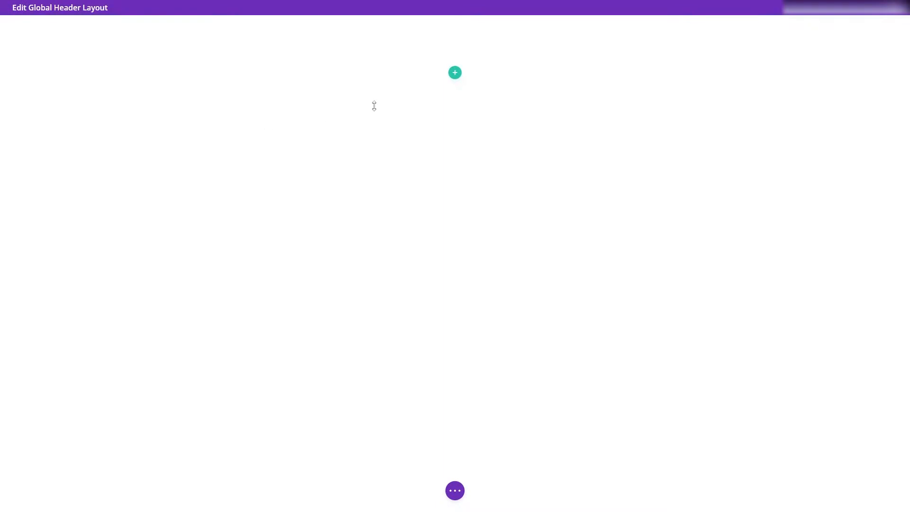
Step: Insert a single-column row in the header and add a Menu module to it
{"action": "left_click", "coordinate": [455, 72]}
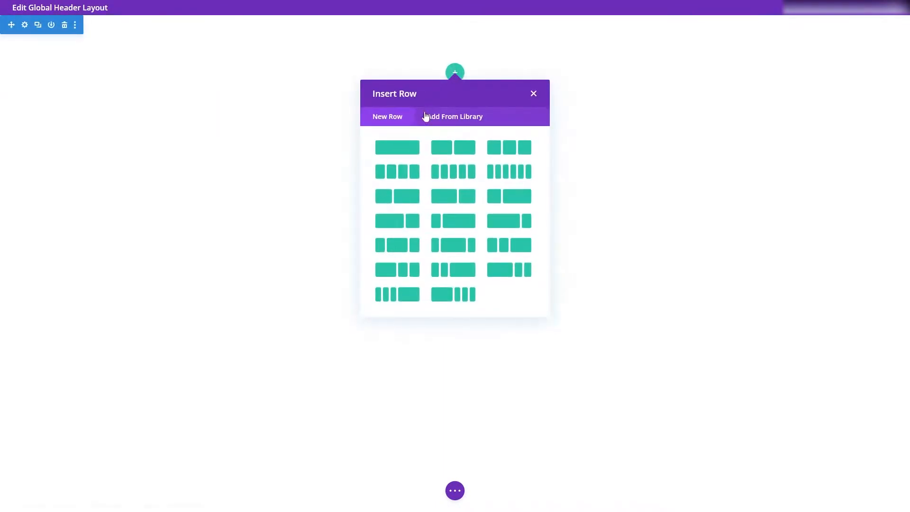
{"action": "left_click", "coordinate": [404, 149]}
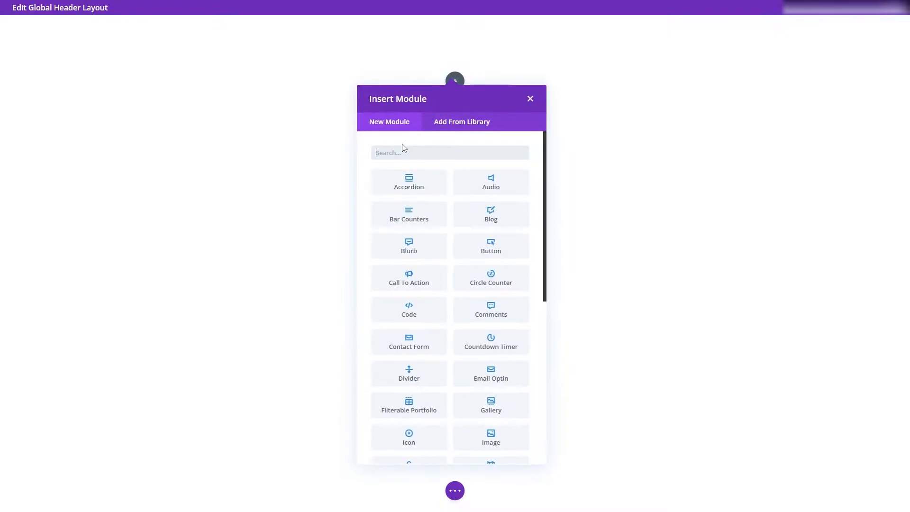
{"action": "left_click", "coordinate": [405, 152]}
{"action": "left_click", "coordinate": [405, 152]}
{"action": "type", "text": "menu"}
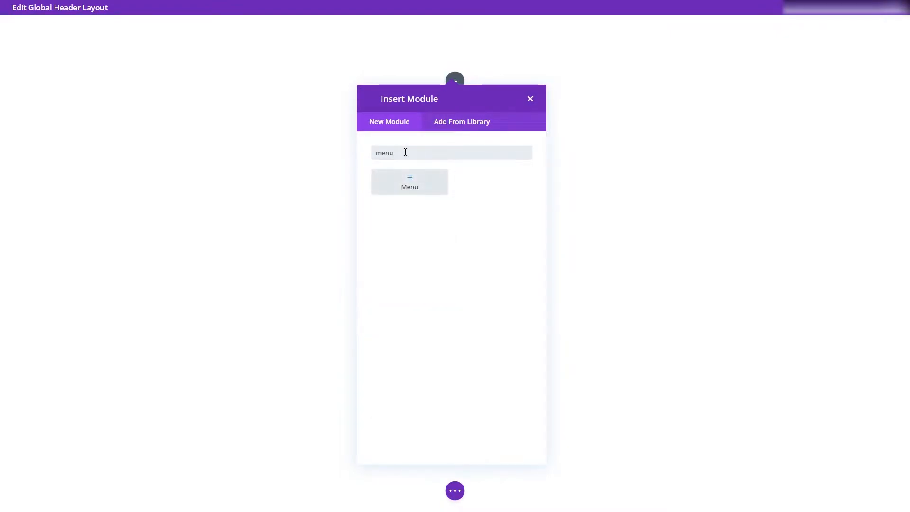
{"action": "left_click", "coordinate": [407, 189]}
Step: Set logo.png from the media library as the Menu module's logo and save the module settings
{"action": "left_click_drag", "start_coordinate": [109, 33], "coordinate": [429, 77]}
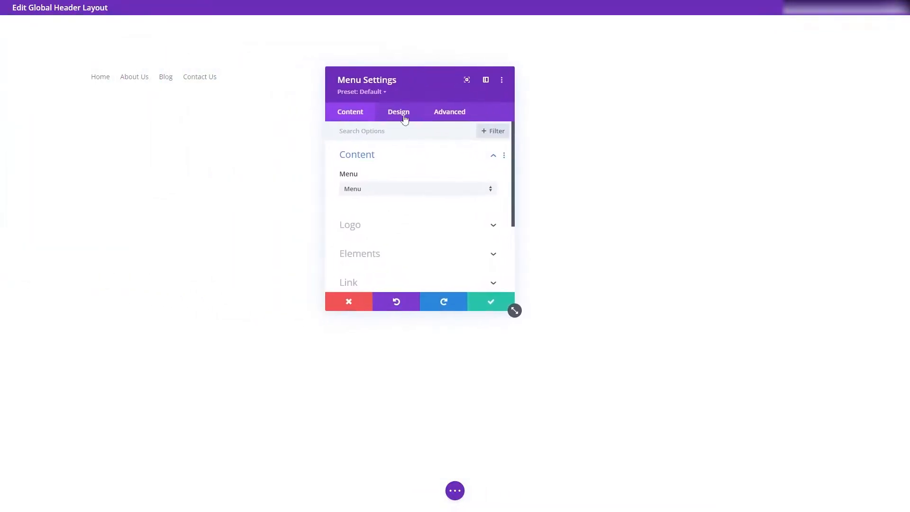
{"action": "left_click", "coordinate": [379, 228]}
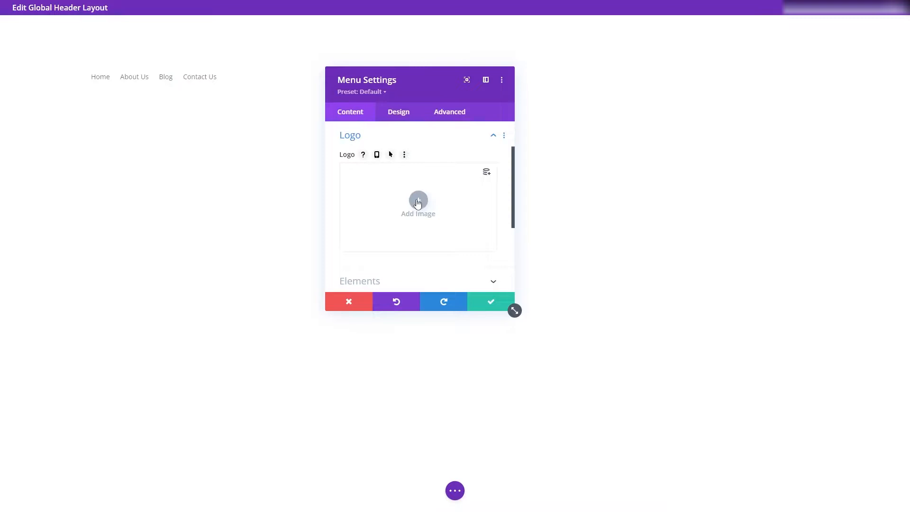
{"action": "left_click", "coordinate": [417, 202]}
{"action": "left_click", "coordinate": [165, 134]}
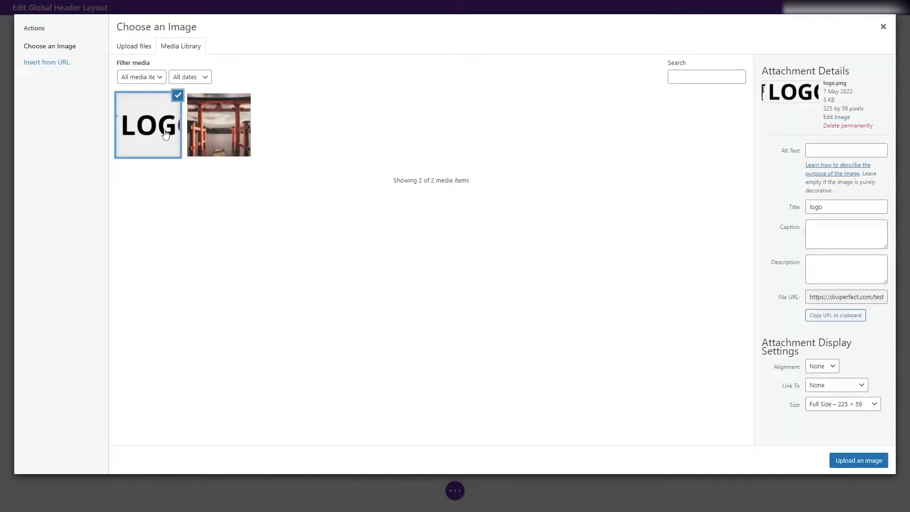
{"action": "left_click", "coordinate": [874, 460]}
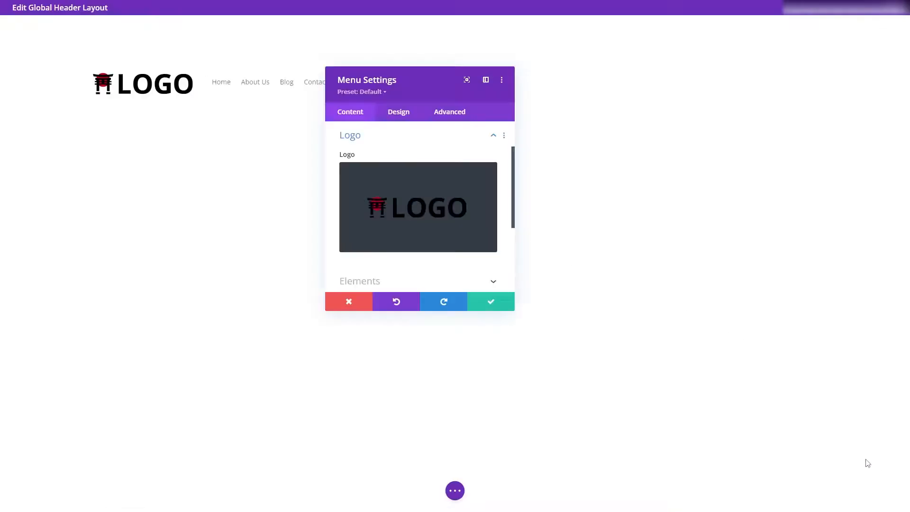
{"action": "left_click_drag", "start_coordinate": [422, 77], "coordinate": [667, 87]}
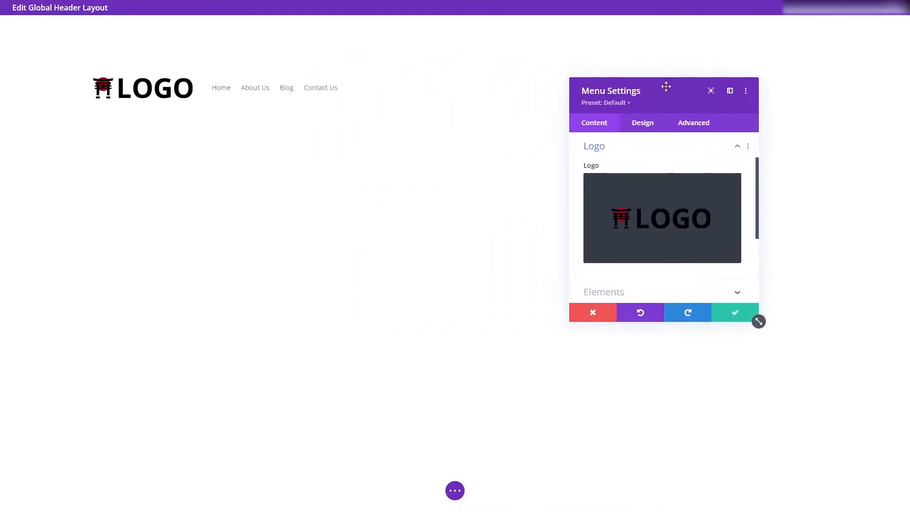
{"action": "left_click", "coordinate": [736, 316]}
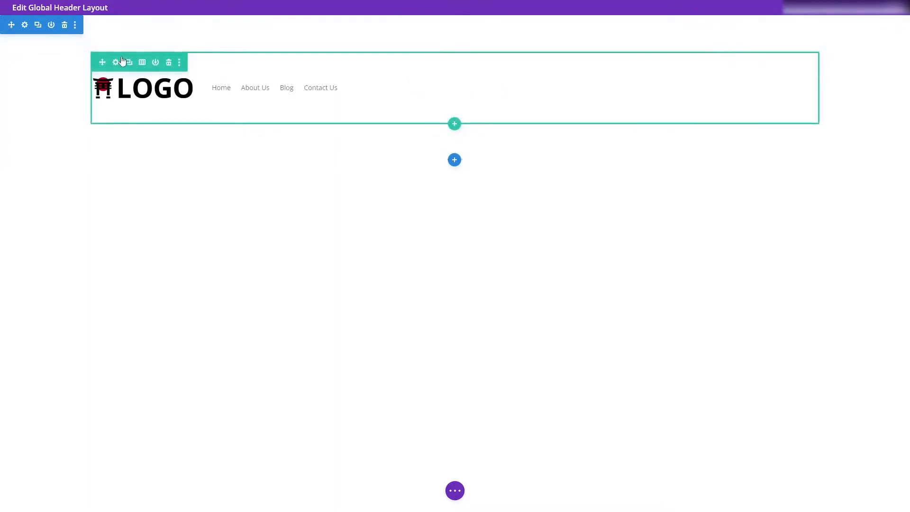
Step: Set the header section's top and bottom padding to 0px and save the section settings
{"action": "left_click", "coordinate": [24, 25]}
{"action": "left_click", "coordinate": [640, 125]}
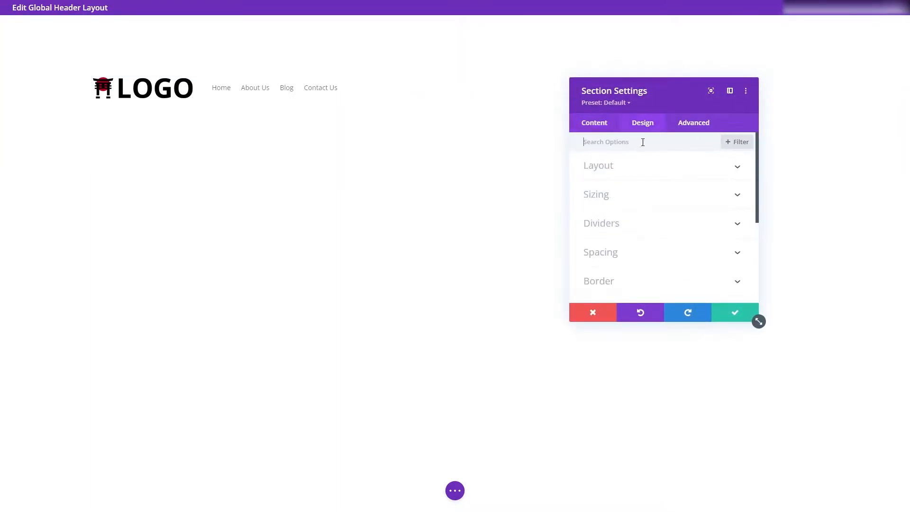
{"action": "left_click", "coordinate": [607, 258]}
{"action": "left_click", "coordinate": [600, 225]}
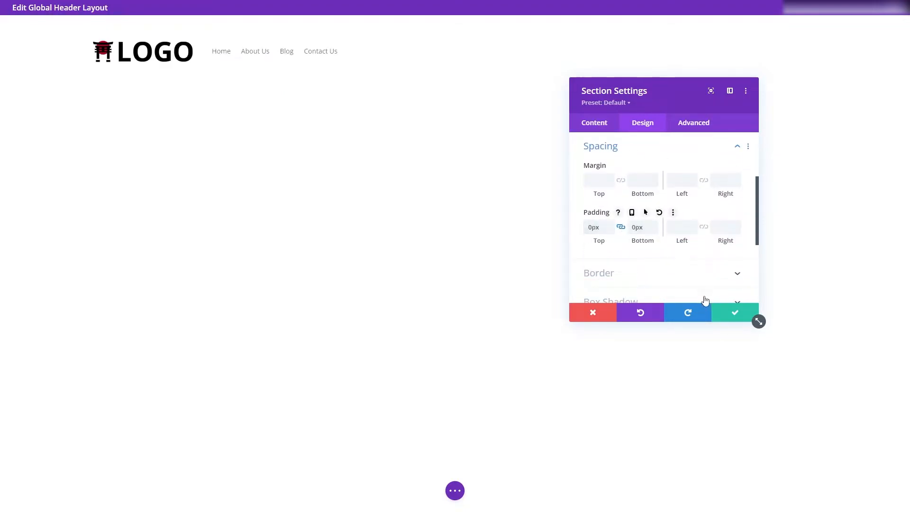
{"action": "left_click", "coordinate": [719, 316]}
Step: Set the header row's top and bottom padding to 15px and save the row settings
{"action": "mouse_move", "coordinate": [177, 30]}
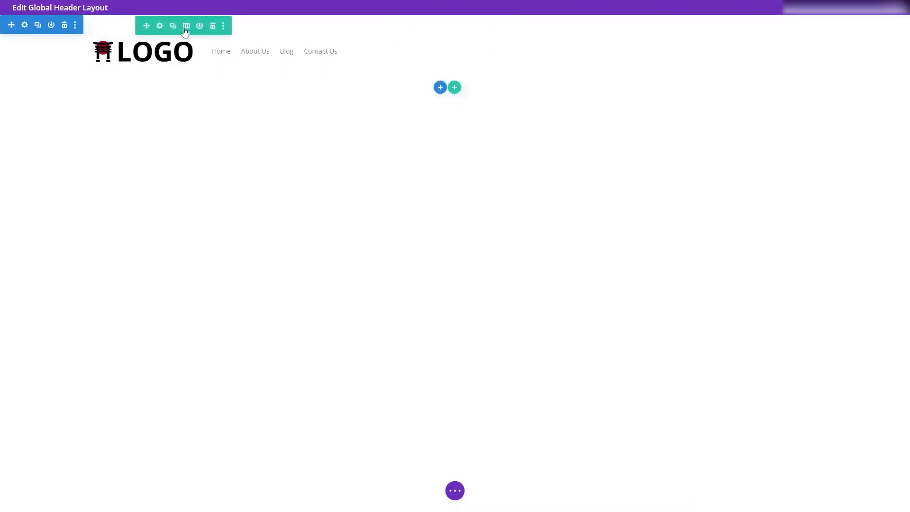
{"action": "left_click", "coordinate": [190, 30]}
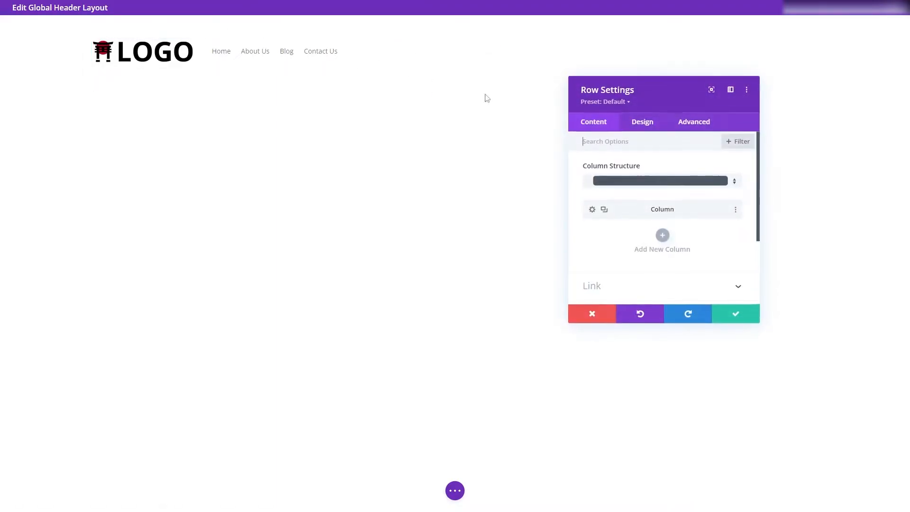
{"action": "left_click", "coordinate": [658, 123]}
{"action": "left_click", "coordinate": [614, 195]}
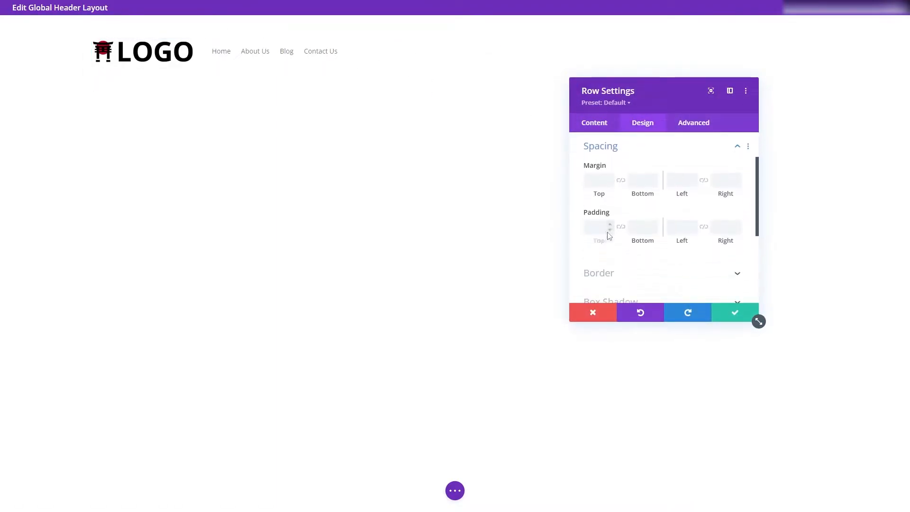
{"action": "left_click", "coordinate": [620, 227]}
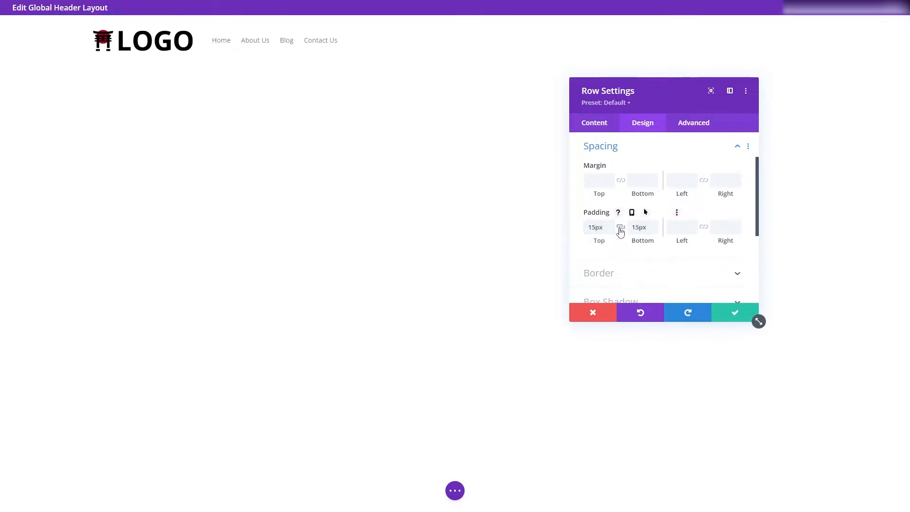
{"action": "left_click", "coordinate": [735, 312]}
Step: Set the Menu module's logo max width to 175px
{"action": "mouse_move", "coordinate": [215, 53]}
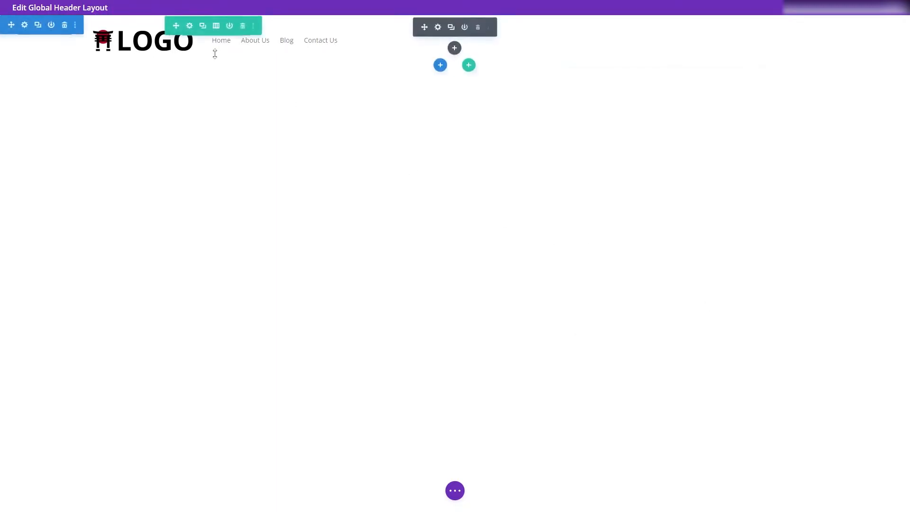
{"action": "left_click", "coordinate": [437, 28]}
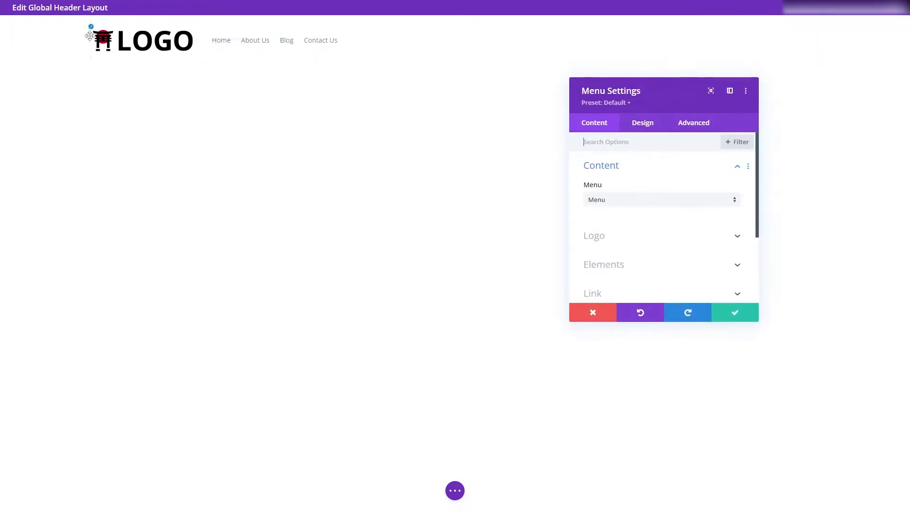
{"action": "left_click", "coordinate": [642, 123]}
{"action": "scroll", "coordinate": [632, 241], "scroll_direction": "down", "scroll_amount": 1}
{"action": "left_click", "coordinate": [630, 263]}
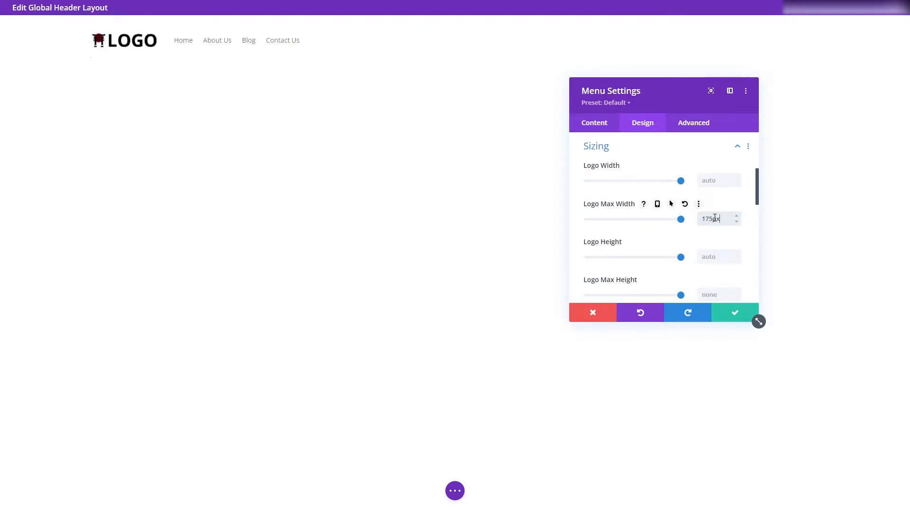
Step: Align the Menu module's menu text to the right and save the module settings
{"action": "left_click_drag", "start_coordinate": [756, 193], "coordinate": [757, 159]}
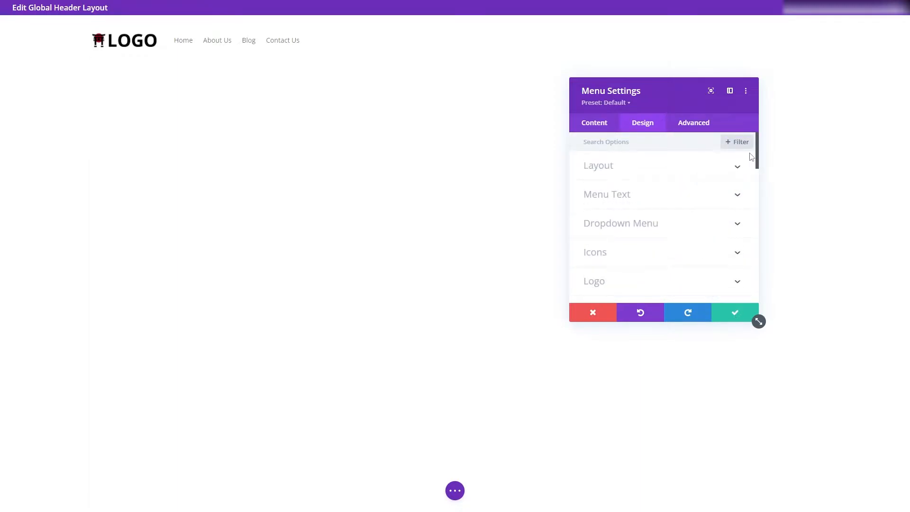
{"action": "left_click", "coordinate": [630, 195]}
{"action": "left_click_drag", "start_coordinate": [756, 158], "coordinate": [742, 230]}
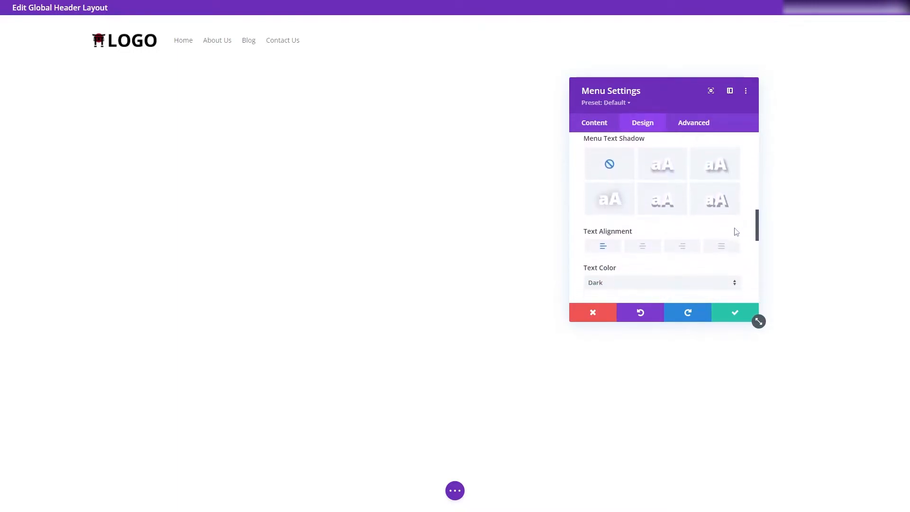
{"action": "left_click", "coordinate": [684, 246]}
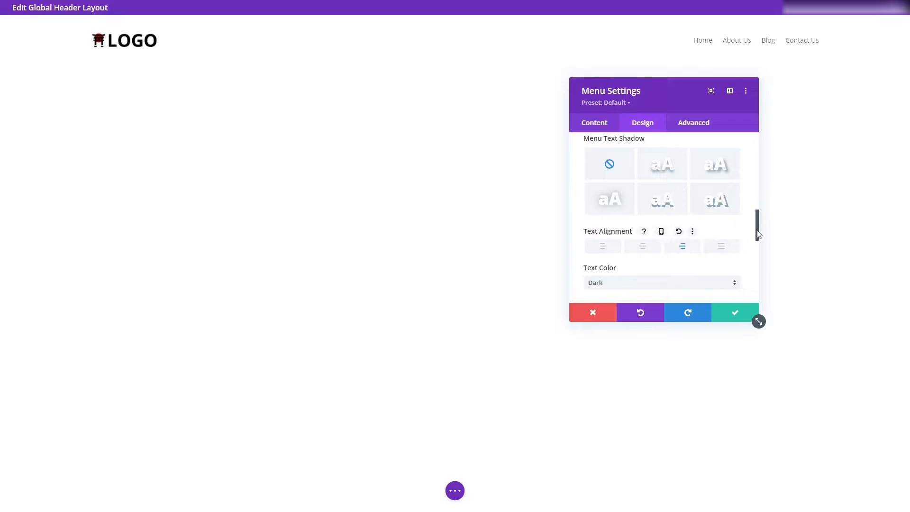
{"action": "left_click_drag", "start_coordinate": [758, 232], "coordinate": [759, 156]}
{"action": "left_click", "coordinate": [735, 312]}
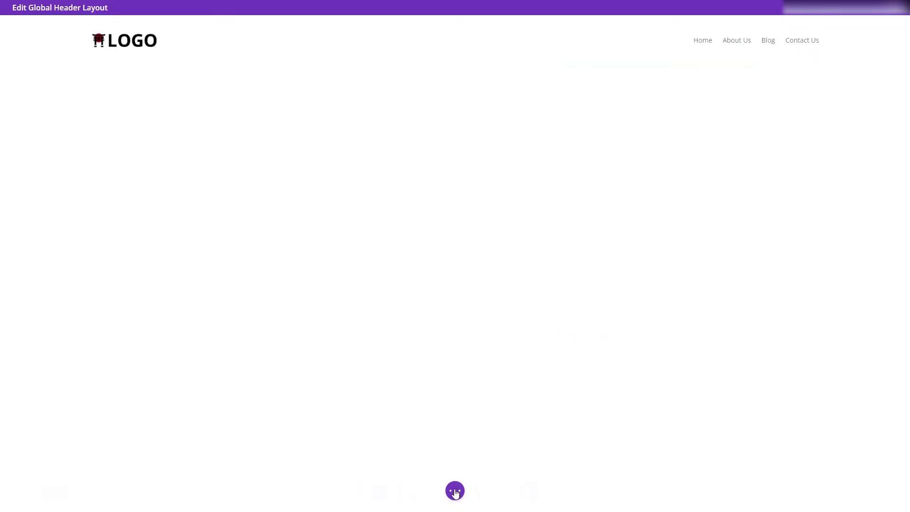
Step: Save the global header layout, close its editor and save the Theme Builder changes
{"action": "left_click", "coordinate": [455, 491]}
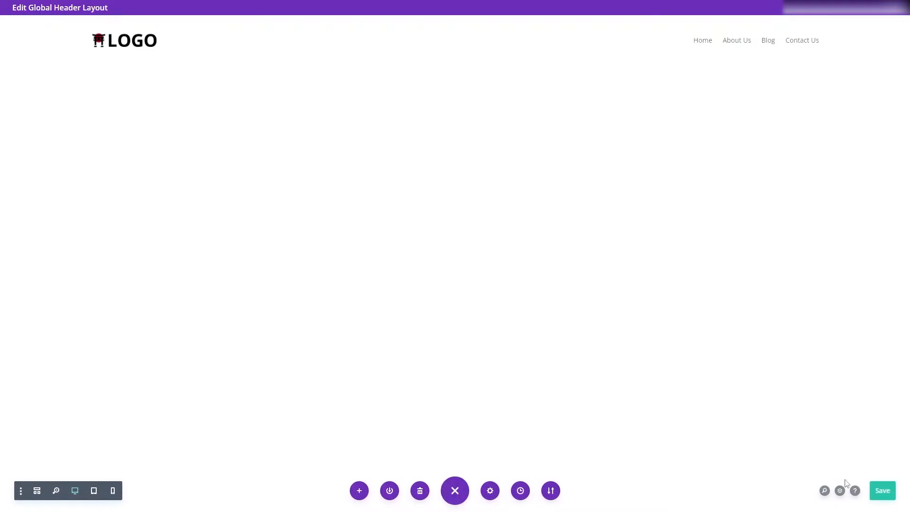
{"action": "left_click", "coordinate": [883, 491]}
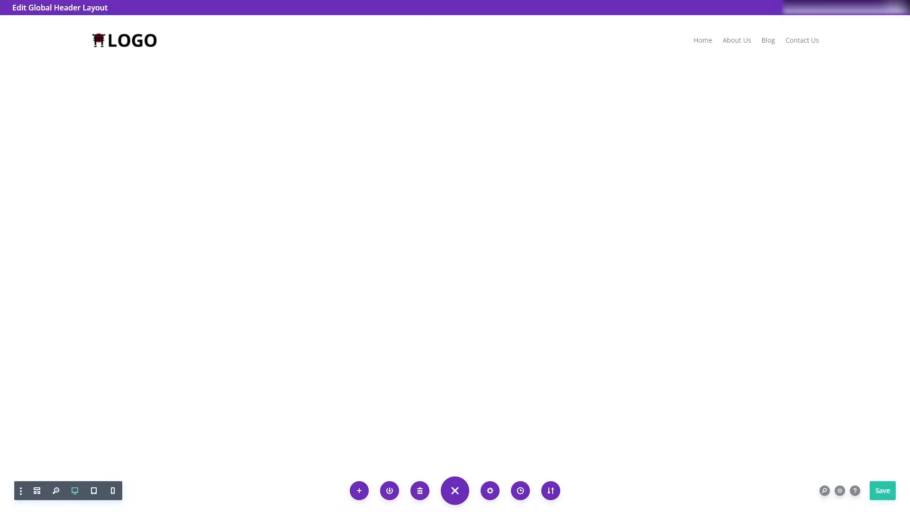
{"action": "left_click", "coordinate": [895, 7]}
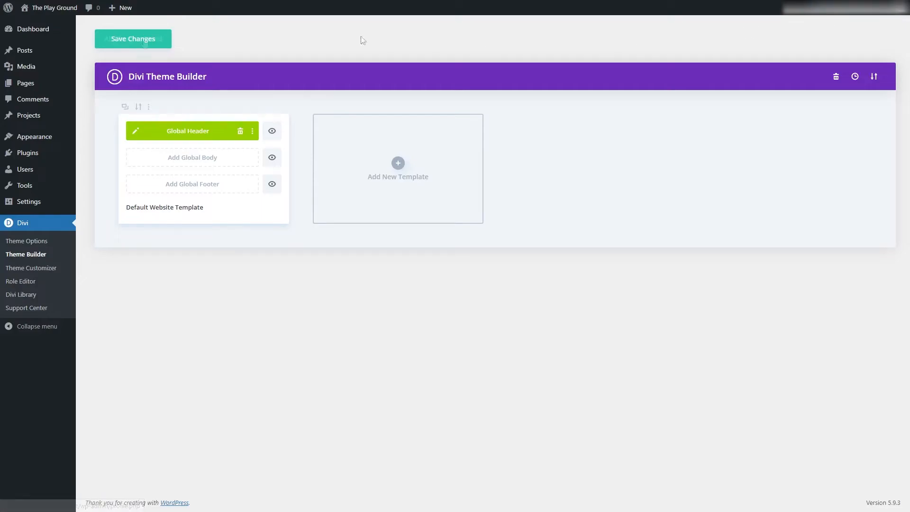
{"action": "left_click", "coordinate": [144, 42]}
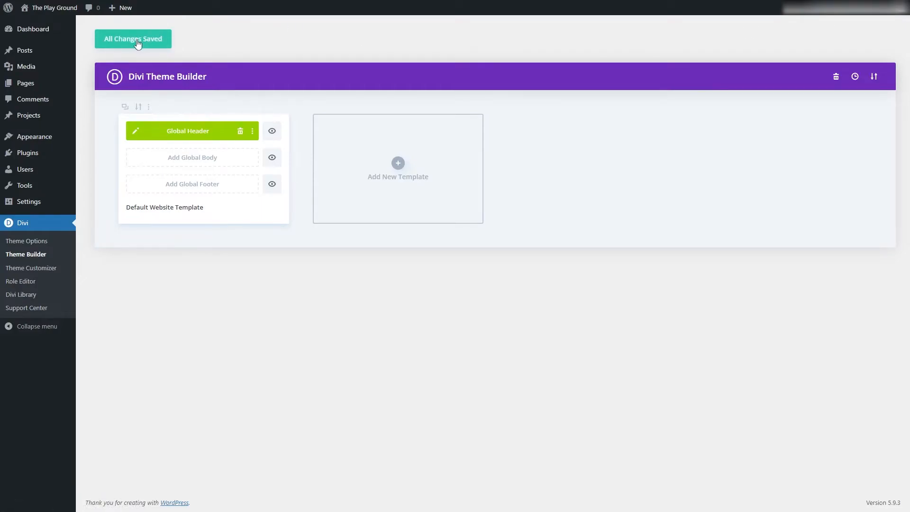
Step: View the published Home page to check the new header on the live site
{"action": "mouse_move", "coordinate": [55, 87]}
{"action": "left_click", "coordinate": [93, 87]}
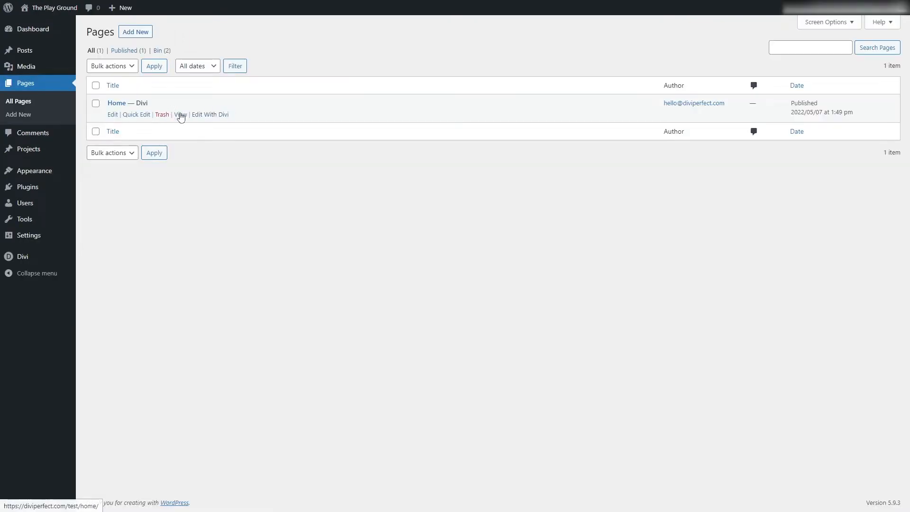
{"action": "left_click", "coordinate": [181, 115]}
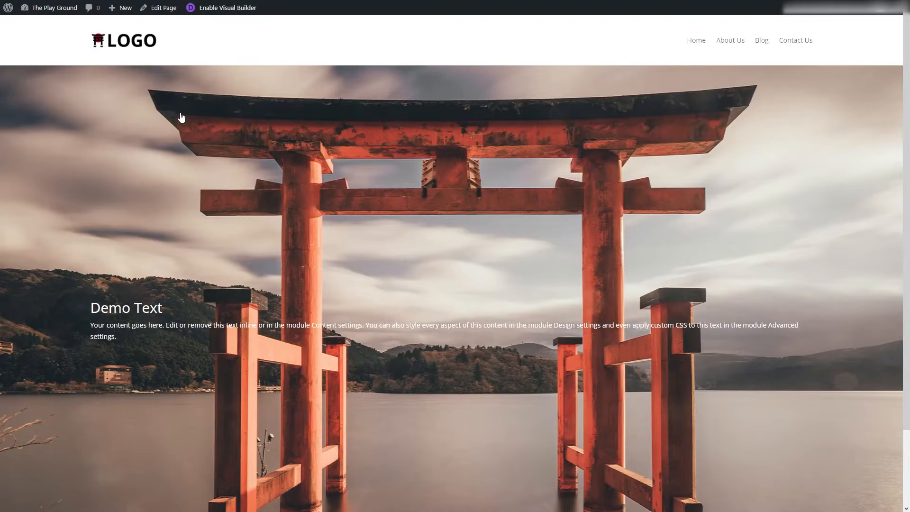
Step: Return to the Divi Theme Builder and reopen the global header layout for editing
{"action": "mouse_move", "coordinate": [39, 10]}
{"action": "left_click", "coordinate": [38, 26]}
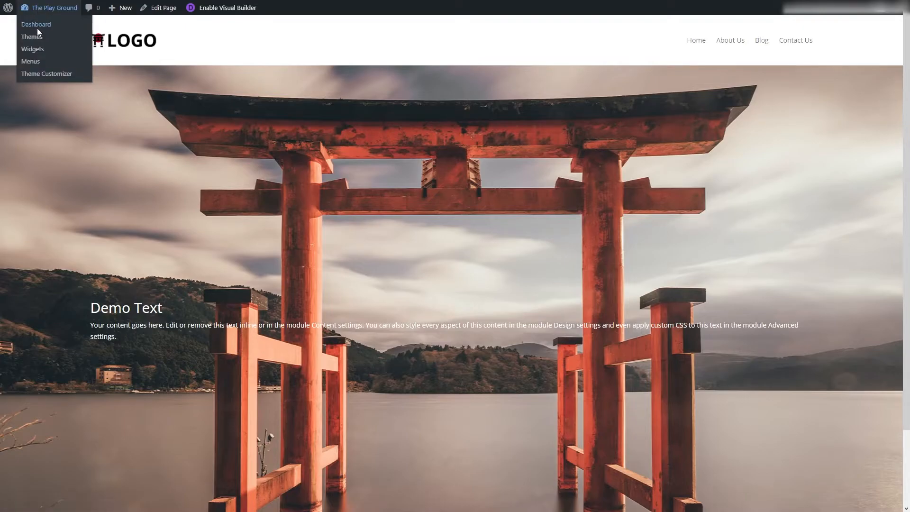
{"action": "mouse_move", "coordinate": [47, 256]}
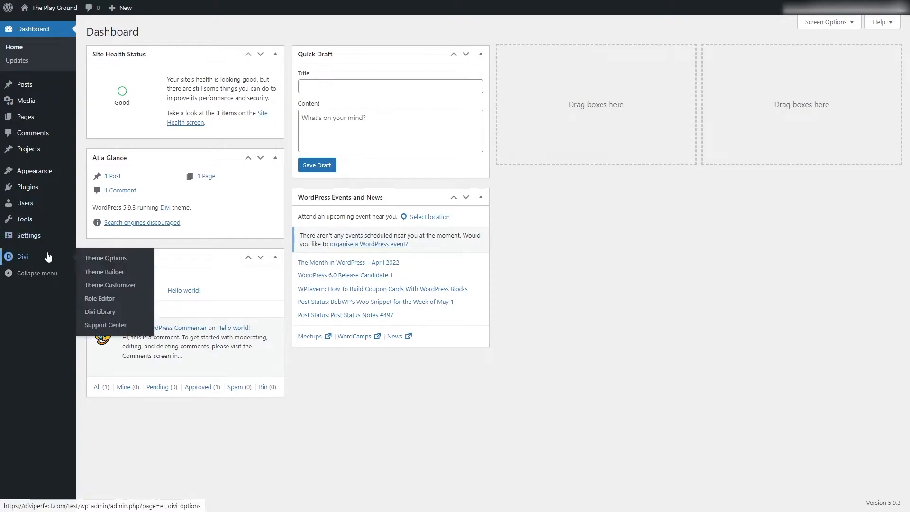
{"action": "left_click", "coordinate": [104, 271]}
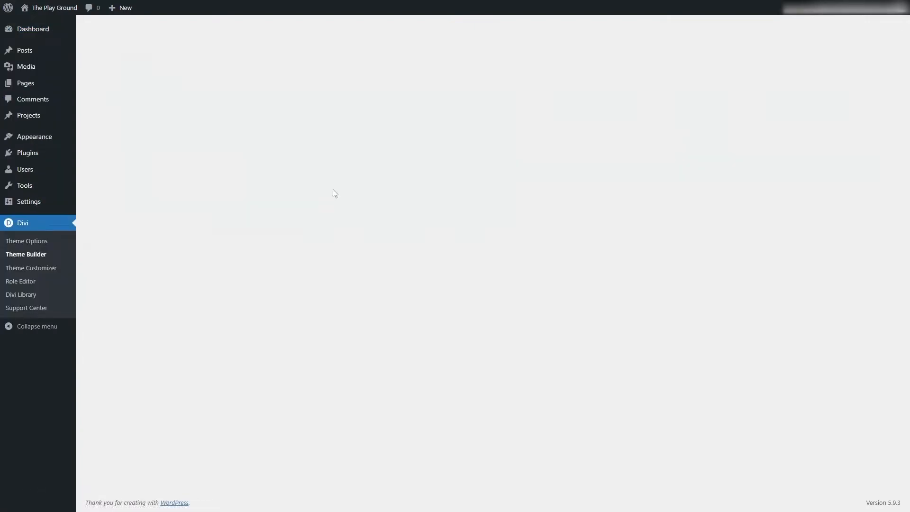
{"action": "left_click", "coordinate": [135, 131]}
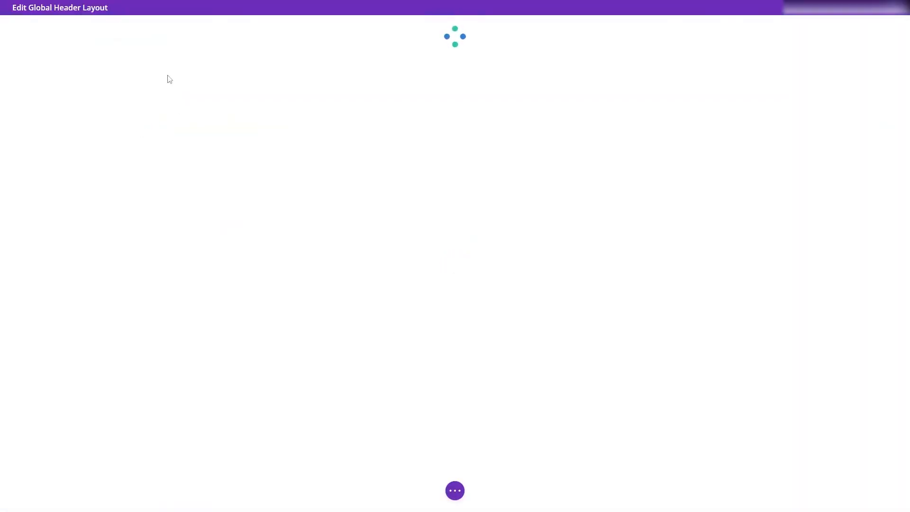
Step: Apply the first box shadow preset to the header section and save the section, header layout and Theme Builder changes
{"action": "mouse_move", "coordinate": [22, 45]}
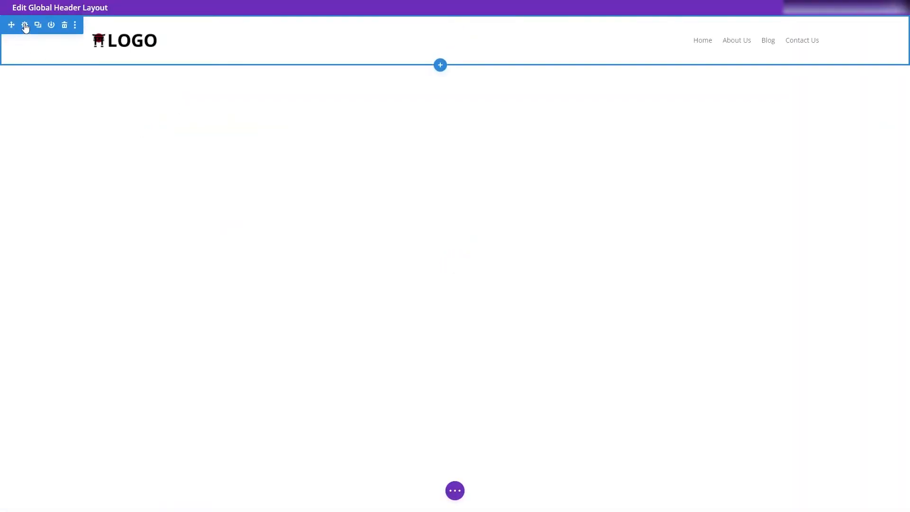
{"action": "left_click", "coordinate": [25, 25]}
{"action": "left_click", "coordinate": [78, 68]}
{"action": "left_click_drag", "start_coordinate": [151, 37], "coordinate": [441, 62]}
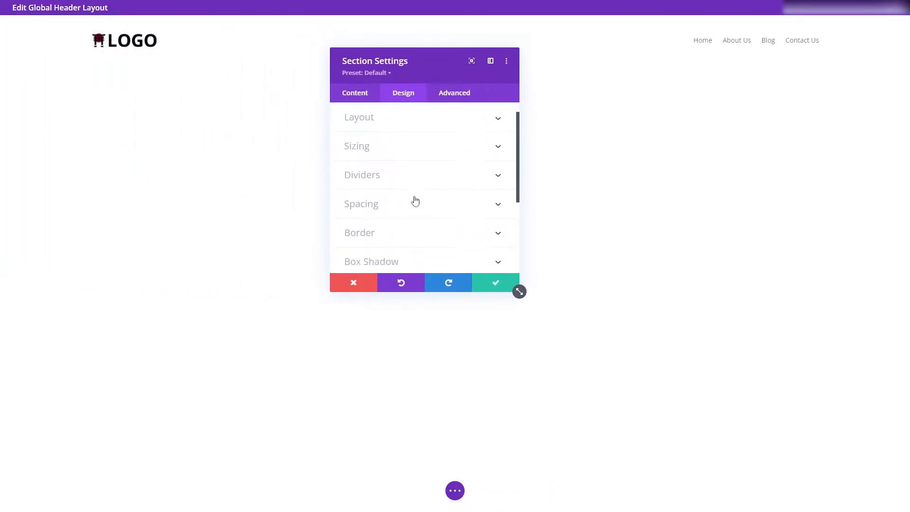
{"action": "scroll", "coordinate": [415, 200], "scroll_direction": "down", "scroll_amount": 1}
{"action": "left_click", "coordinate": [400, 230]}
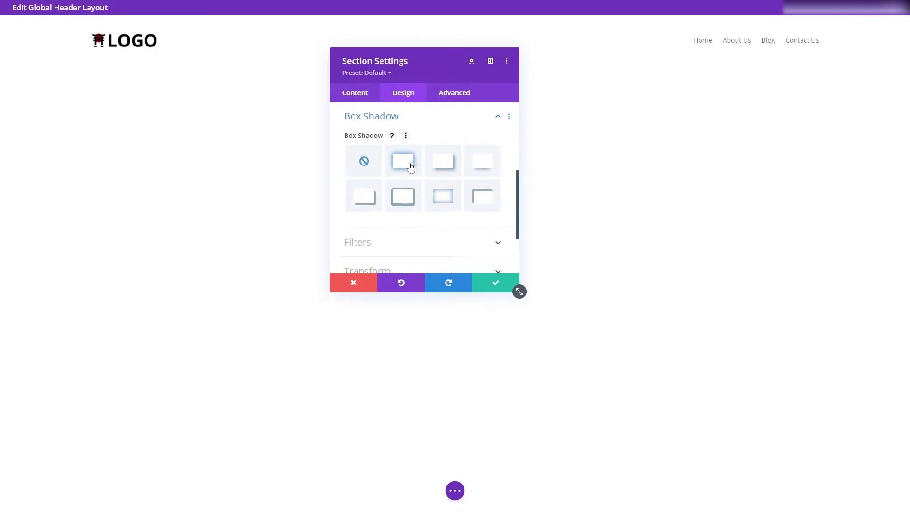
{"action": "left_click", "coordinate": [410, 166]}
{"action": "left_click_drag", "start_coordinate": [516, 158], "coordinate": [513, 207]}
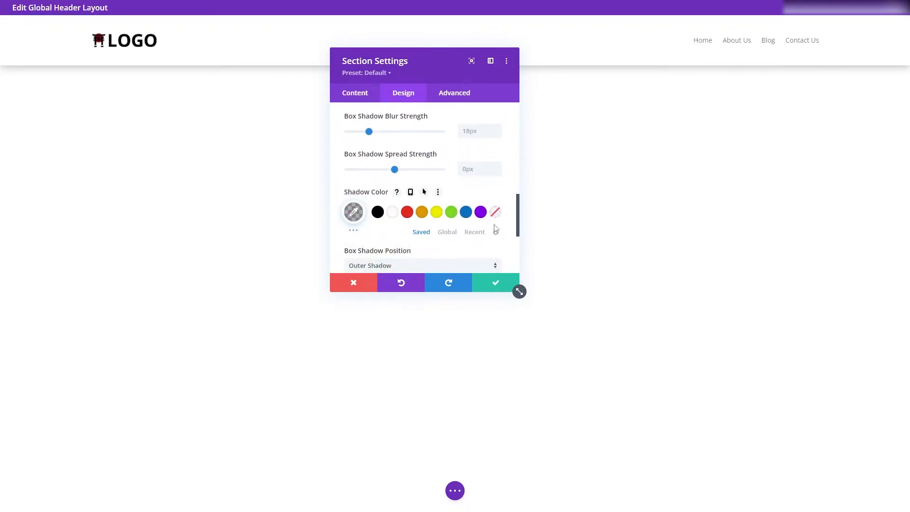
{"action": "left_click", "coordinate": [513, 282]}
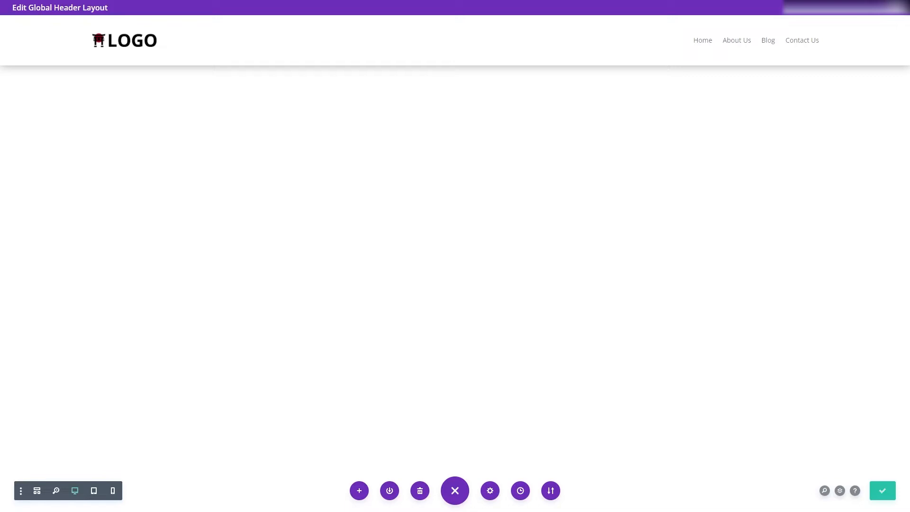
{"action": "left_click", "coordinate": [882, 490]}
{"action": "left_click", "coordinate": [161, 37]}
Step: View the published Home page and scroll it to check the header's shadow and scrolling behaviour
{"action": "mouse_move", "coordinate": [48, 85]}
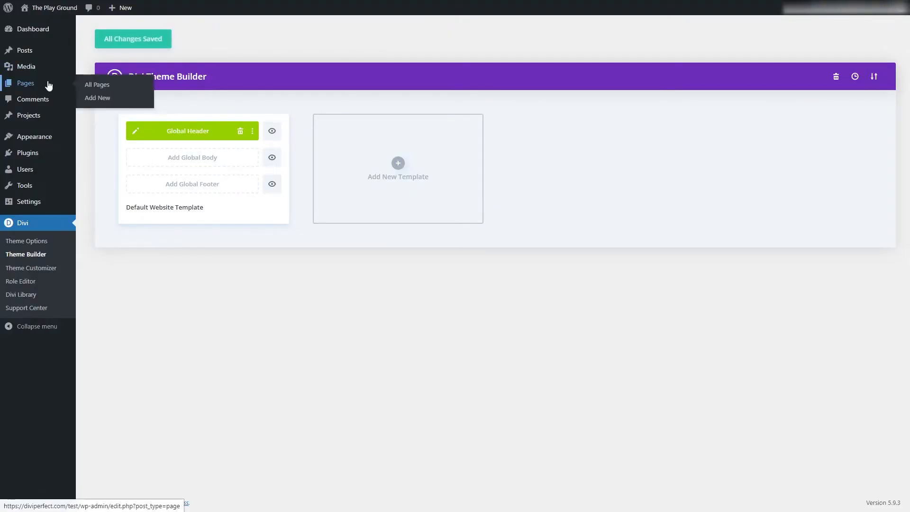
{"action": "left_click", "coordinate": [100, 89]}
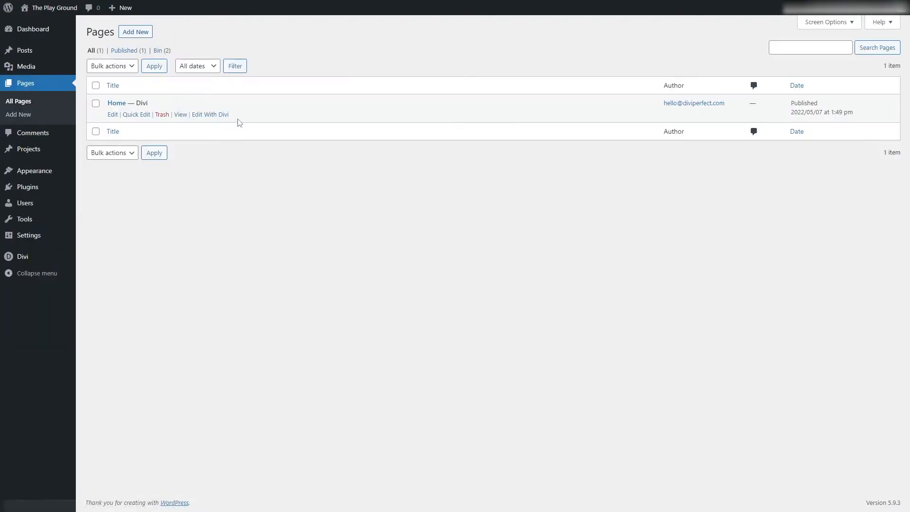
{"action": "left_click", "coordinate": [181, 115]}
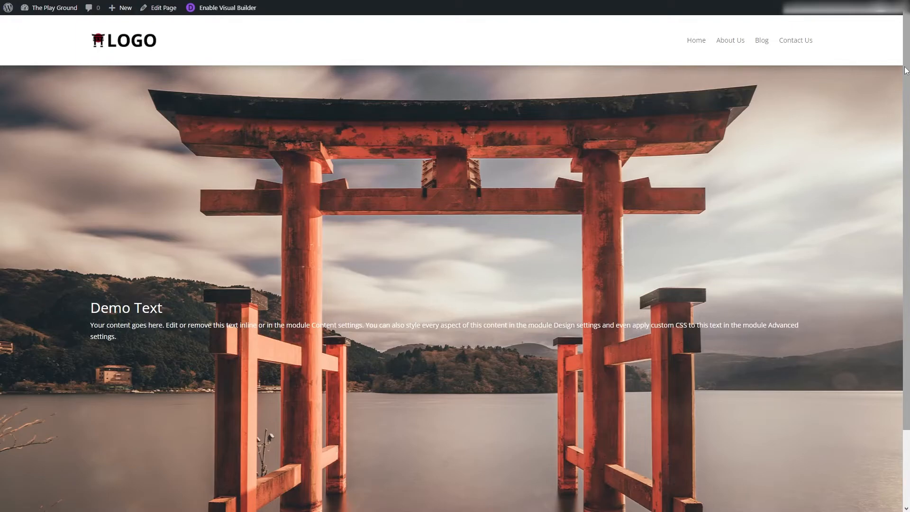
{"action": "mouse_move", "coordinate": [905, 70]}
{"action": "left_mouse_down"}
{"action": "mouse_move", "coordinate": [904, 129]}
{"action": "mouse_move", "coordinate": [906, 58]}
{"action": "left_mouse_up"}
Step: Go back to the Divi Theme Builder from the live site and open the global header layout for editing
{"action": "mouse_move", "coordinate": [43, 9]}
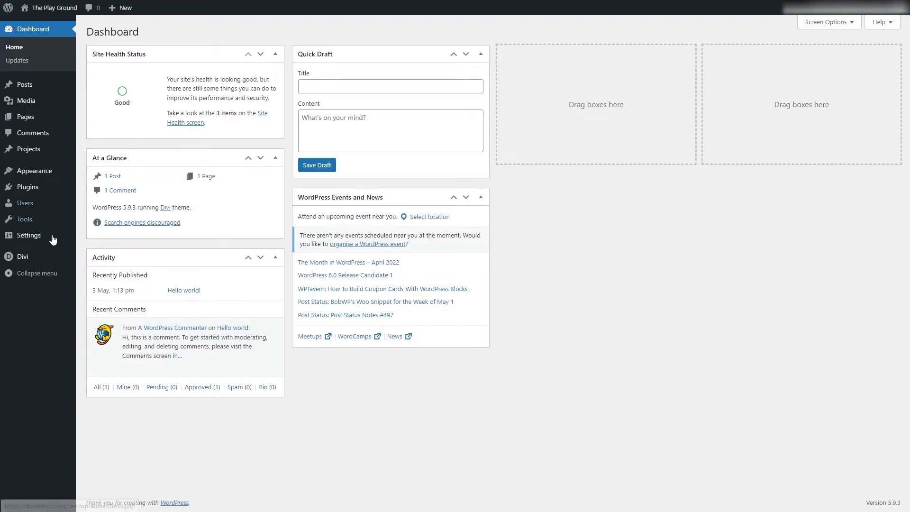
{"action": "mouse_move", "coordinate": [38, 258]}
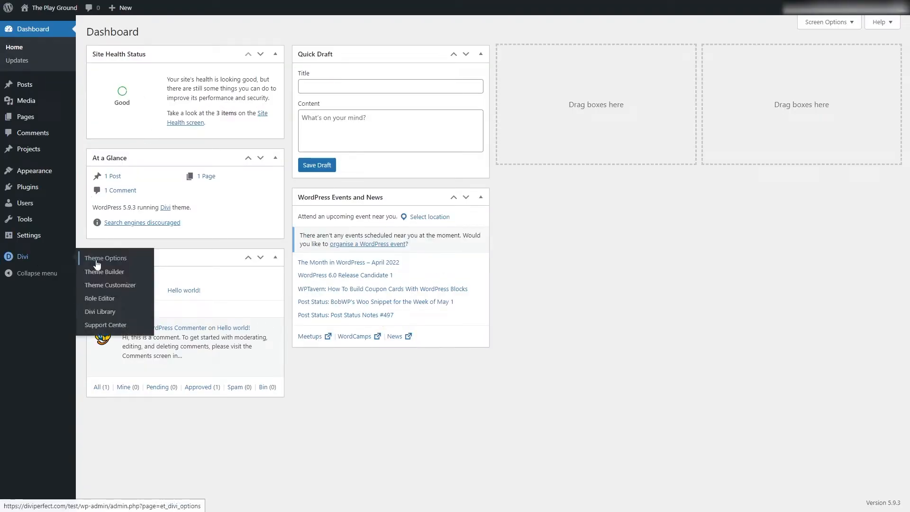
{"action": "left_click", "coordinate": [119, 272]}
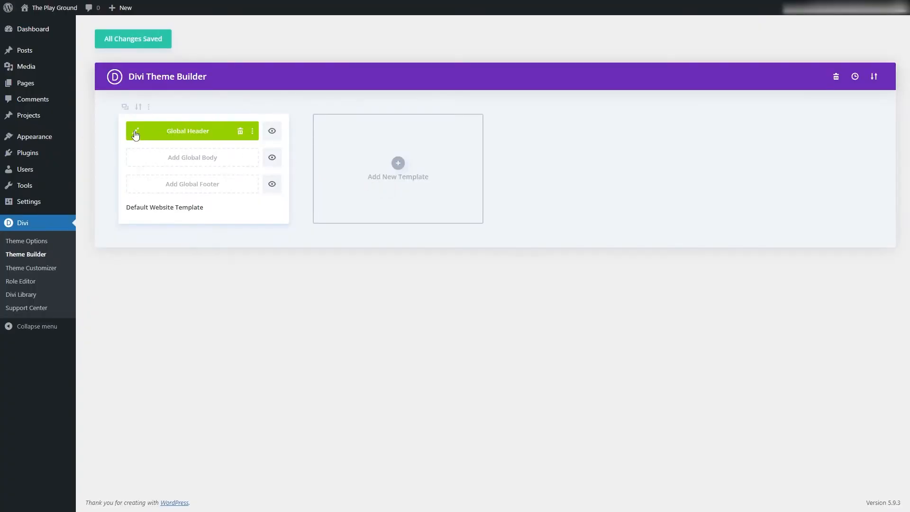
{"action": "left_click", "coordinate": [136, 133]}
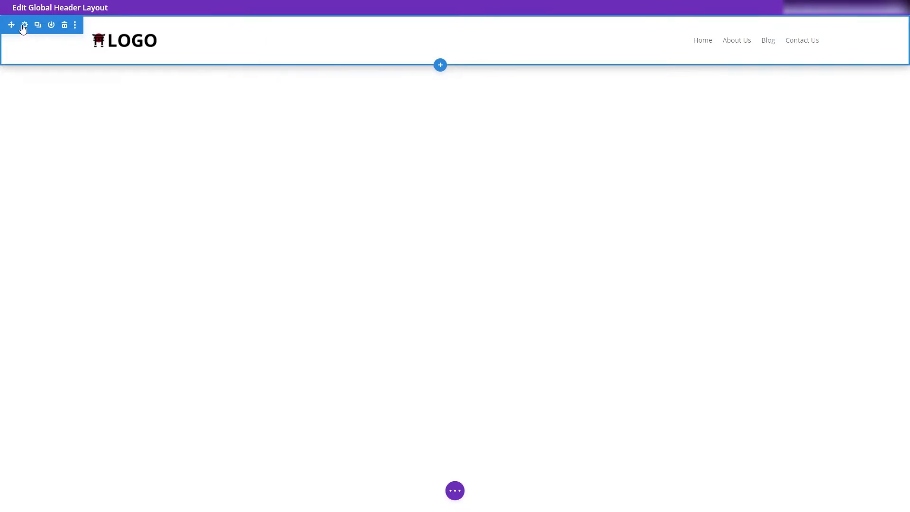
Step: Set the header section's position to Fixed at the top-centre location and save the header layout and Theme Builder changes
{"action": "left_click", "coordinate": [25, 26]}
{"action": "left_click", "coordinate": [141, 69]}
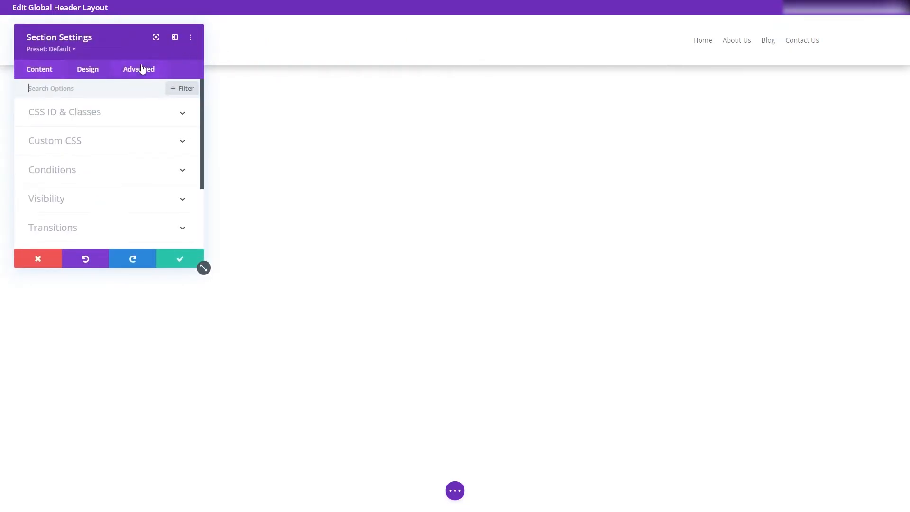
{"action": "scroll", "coordinate": [203, 141], "scroll_direction": "down", "scroll_amount": 3}
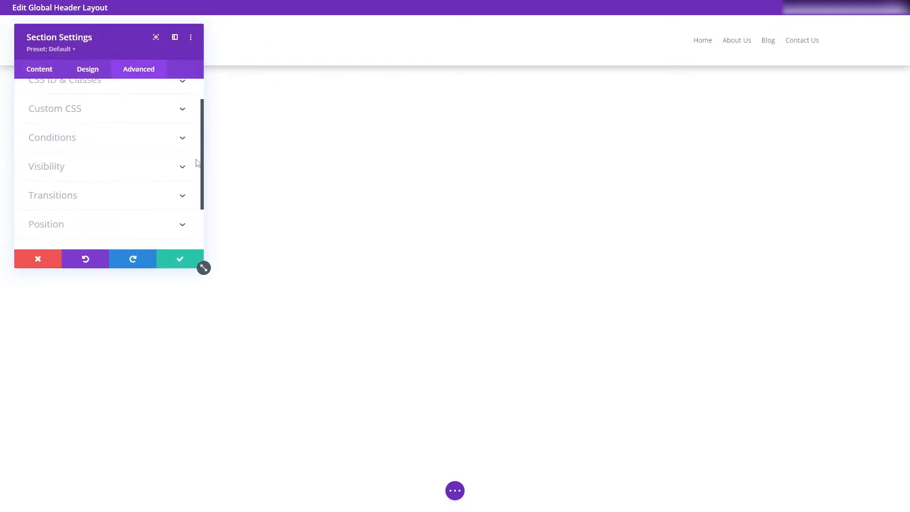
{"action": "left_click", "coordinate": [158, 175]}
{"action": "left_click", "coordinate": [85, 132]}
{"action": "left_click", "coordinate": [72, 183]}
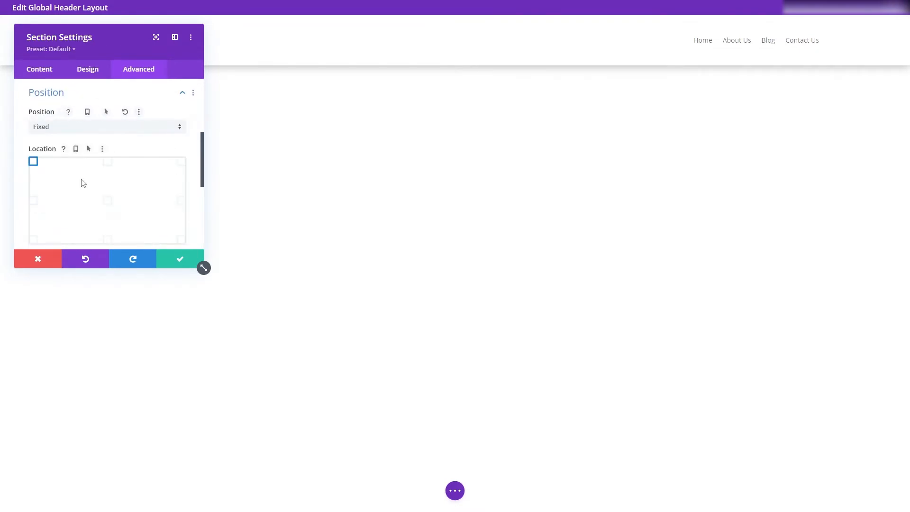
{"action": "left_click", "coordinate": [108, 162]}
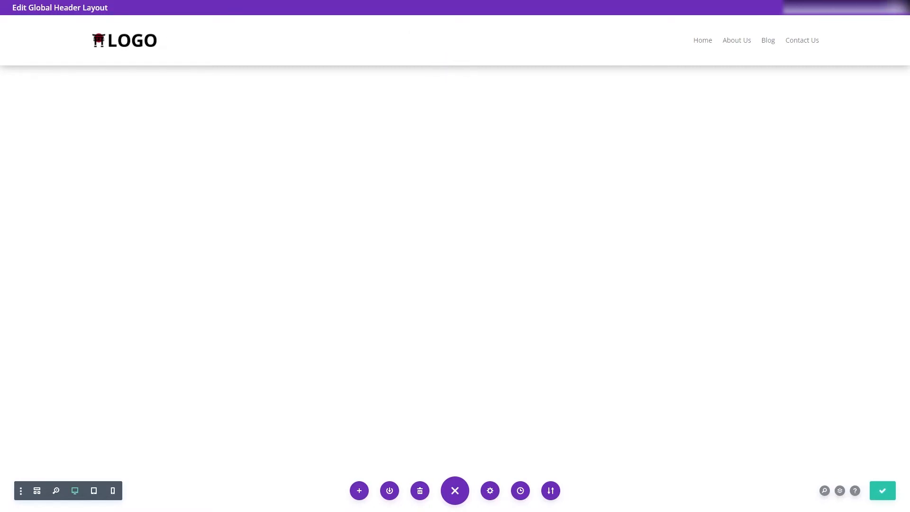
{"action": "left_click", "coordinate": [896, 7]}
{"action": "left_click", "coordinate": [133, 42]}
Step: View the published Home page and scroll it to check how the fixed header overlaps the content
{"action": "mouse_move", "coordinate": [59, 86]}
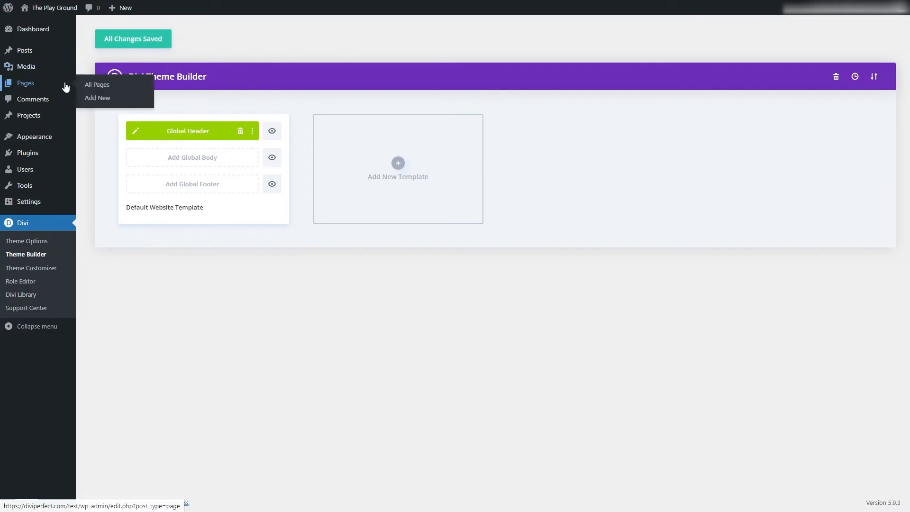
{"action": "left_click", "coordinate": [95, 85]}
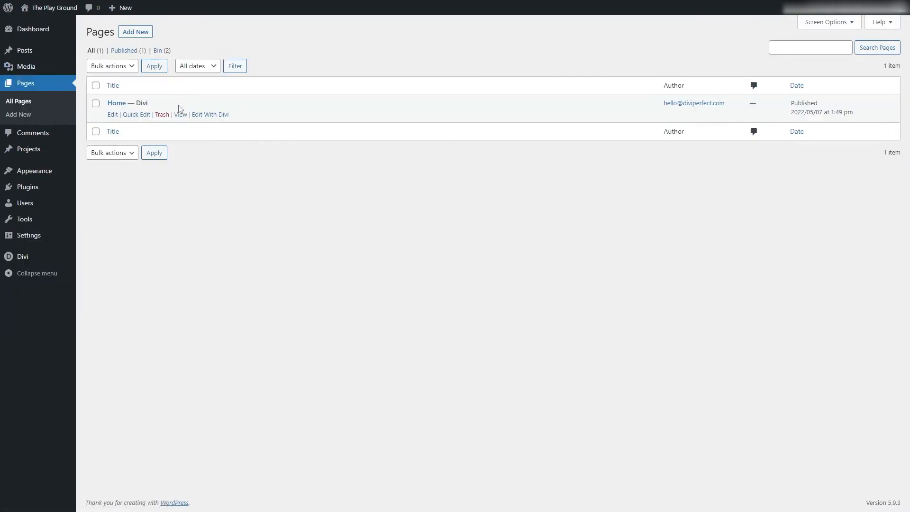
{"action": "left_click", "coordinate": [181, 114]}
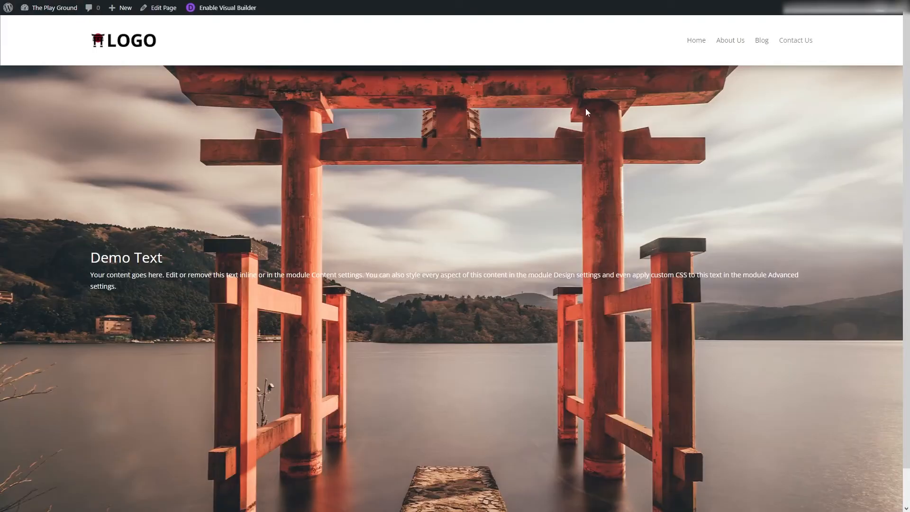
{"action": "left_click_drag", "start_coordinate": [900, 45], "coordinate": [908, 25]}
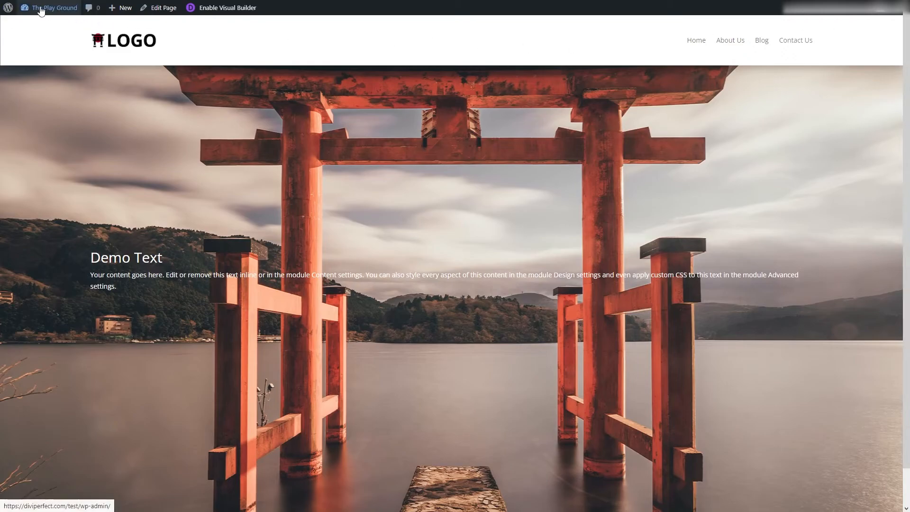
Step: Return to the Divi Theme Builder through the site dashboard and reopen the global header layout
{"action": "mouse_move", "coordinate": [43, 8]}
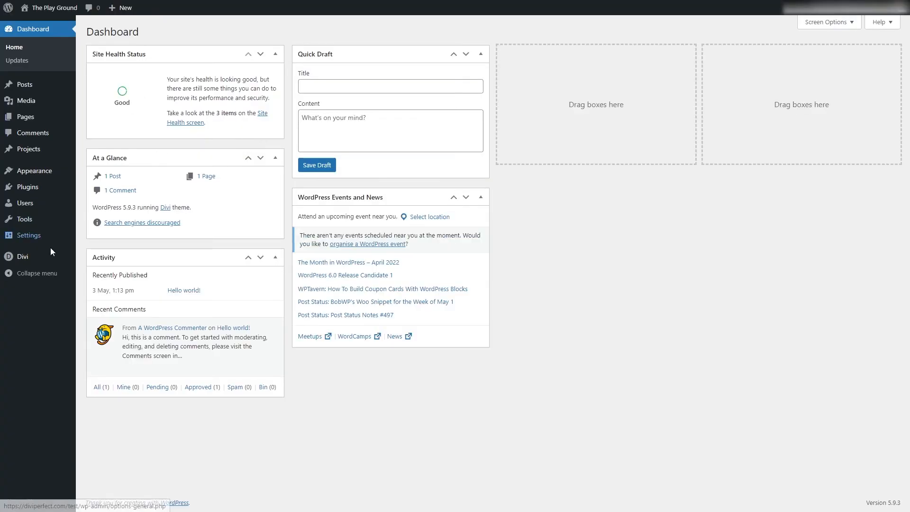
{"action": "mouse_move", "coordinate": [50, 253]}
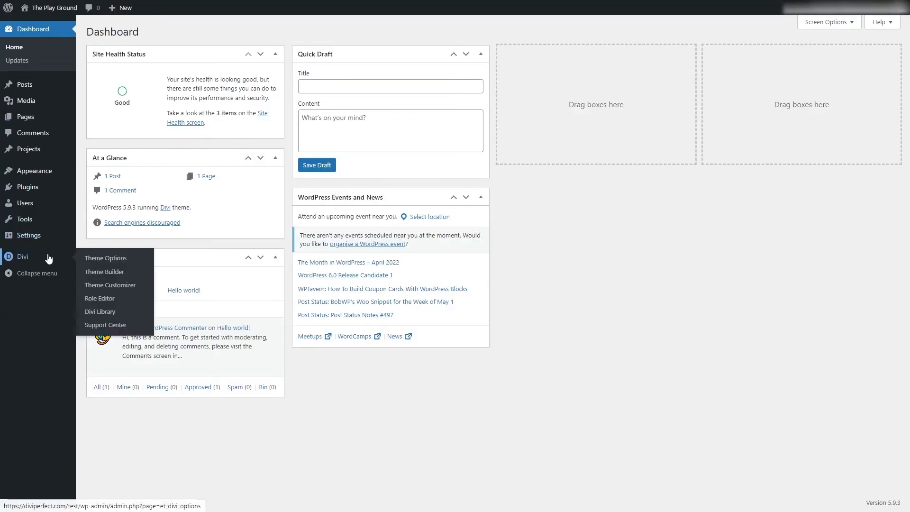
{"action": "left_click", "coordinate": [103, 271]}
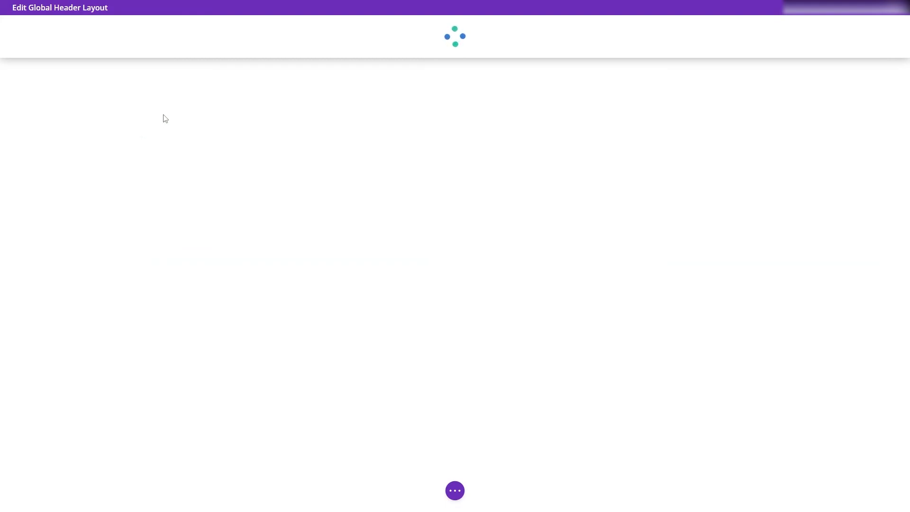
Step: In the header section's advanced scroll effects, set the sticky position to stick to the top
{"action": "left_click", "coordinate": [25, 27]}
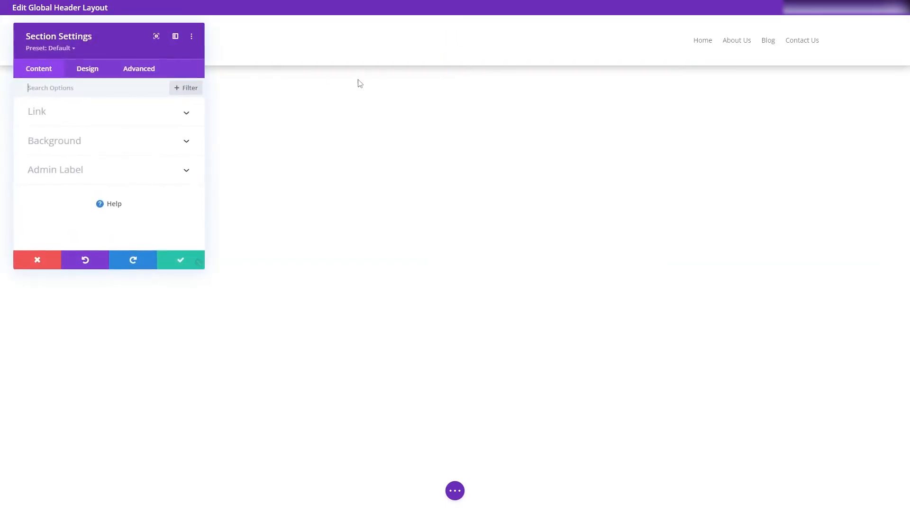
{"action": "left_click", "coordinate": [137, 71]}
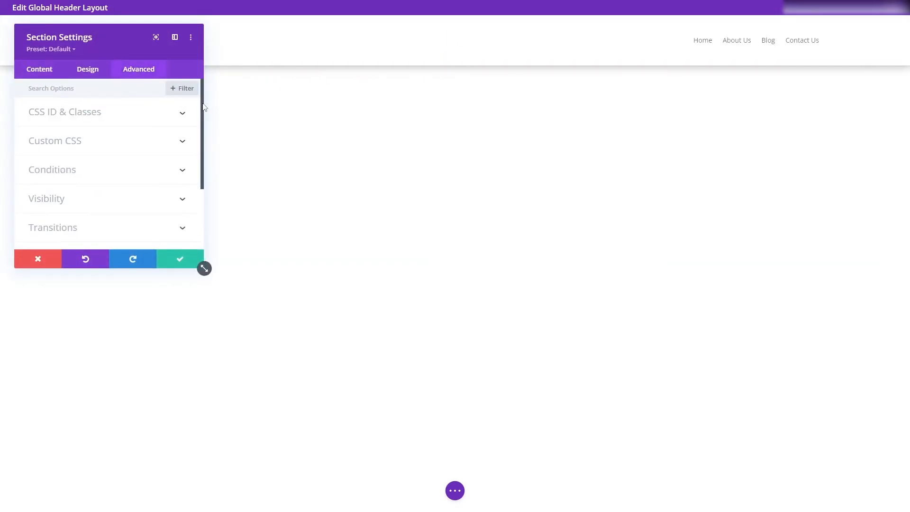
{"action": "scroll", "coordinate": [199, 143], "scroll_direction": "down", "scroll_amount": 2}
{"action": "left_click", "coordinate": [131, 192]}
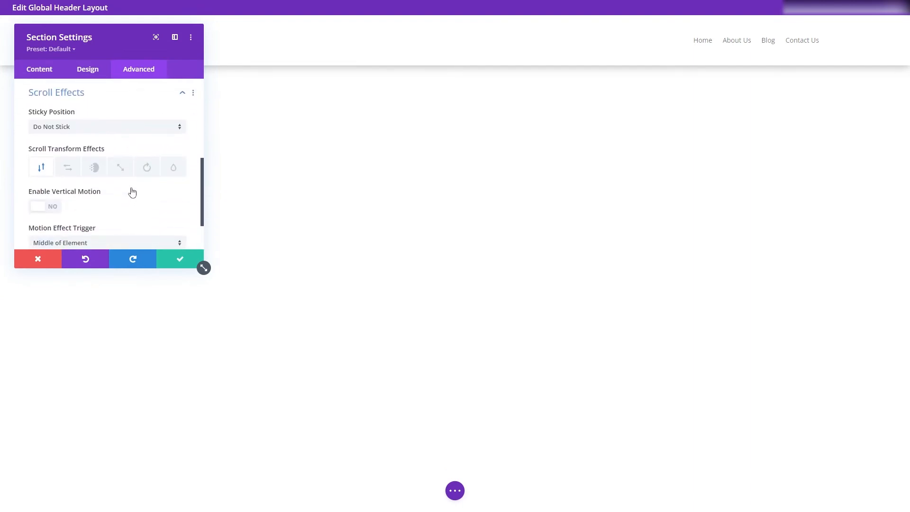
{"action": "left_click", "coordinate": [94, 133]}
{"action": "left_click", "coordinate": [81, 149]}
Step: Set the header section's position to Default, save the section and header layout, and close the layout editor
{"action": "scroll", "coordinate": [203, 141], "scroll_direction": "up", "scroll_amount": 2}
{"action": "scroll", "coordinate": [203, 141], "scroll_direction": "up", "scroll_amount": 1}
{"action": "left_click", "coordinate": [124, 147]}
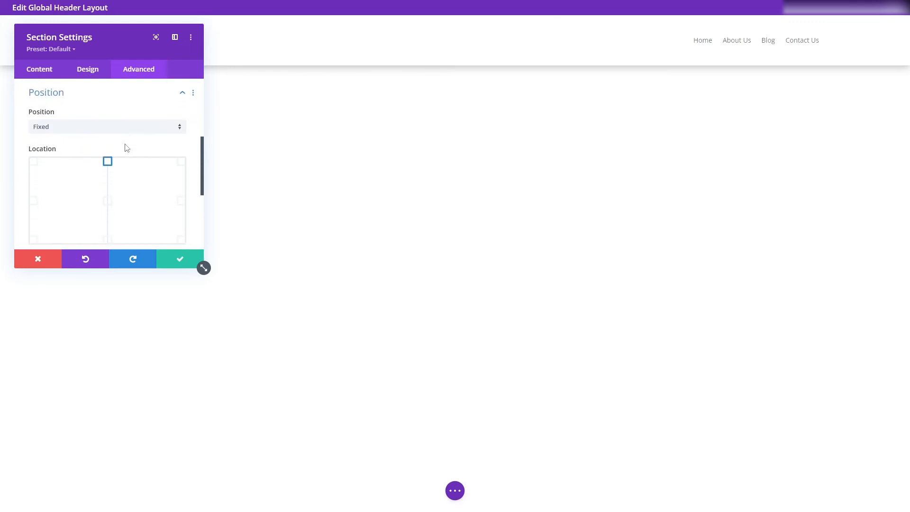
{"action": "left_click", "coordinate": [87, 132]}
{"action": "left_click", "coordinate": [79, 138]}
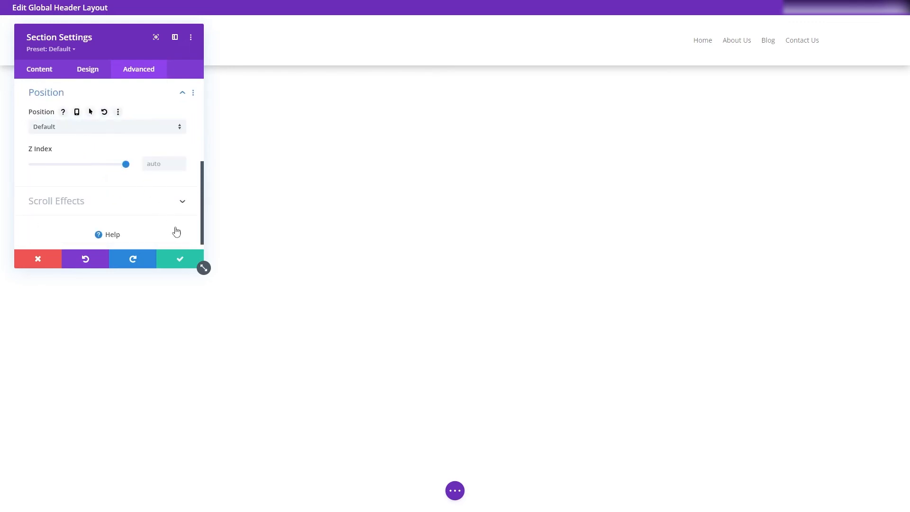
{"action": "left_click", "coordinate": [181, 259]}
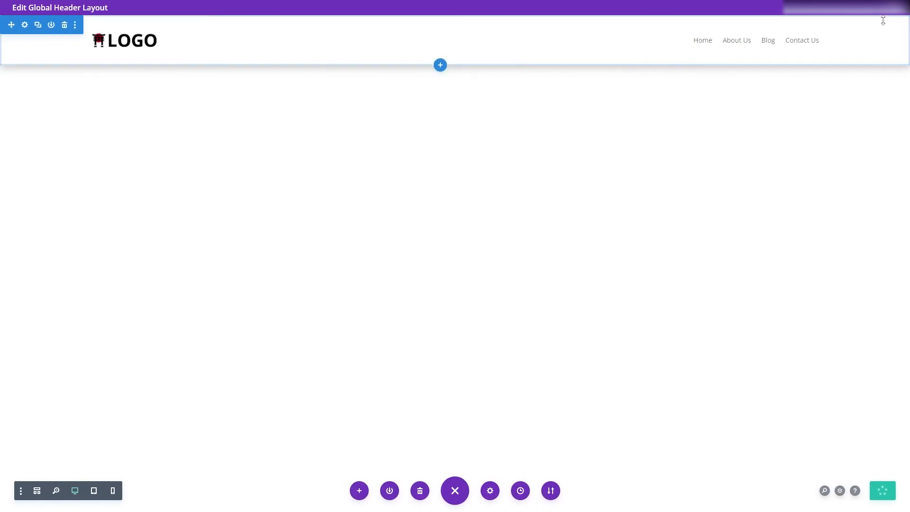
{"action": "left_click", "coordinate": [897, 7]}
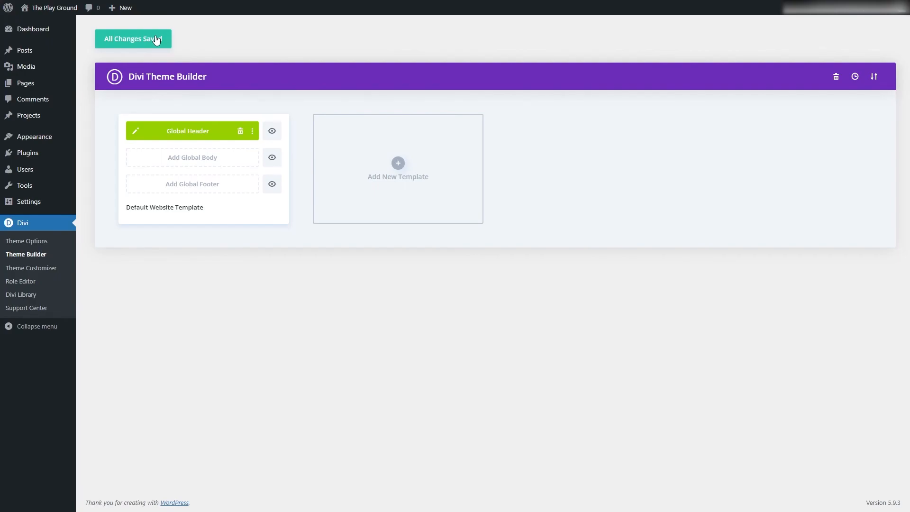
Step: View the published Home page and scroll it to check that the sticky header stays at the top without covering content
{"action": "mouse_move", "coordinate": [65, 84]}
{"action": "left_click", "coordinate": [94, 85]}
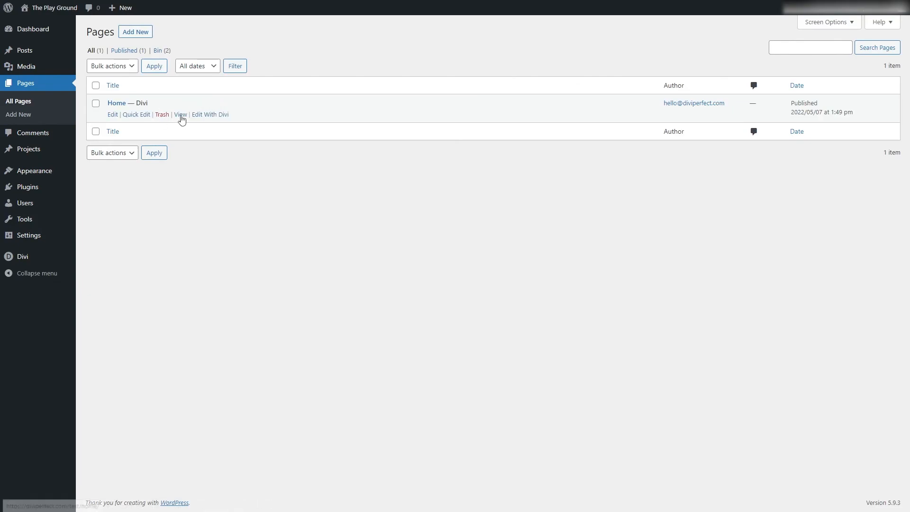
{"action": "left_click", "coordinate": [181, 118]}
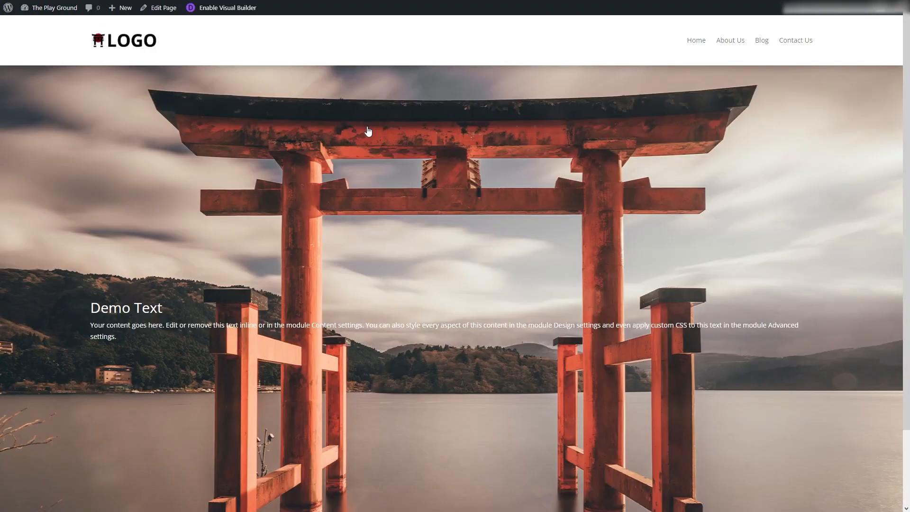
{"action": "mouse_move", "coordinate": [902, 74]}
{"action": "left_mouse_down"}
{"action": "mouse_move", "coordinate": [899, 148]}
{"action": "mouse_move", "coordinate": [908, 69]}
{"action": "left_mouse_up"}
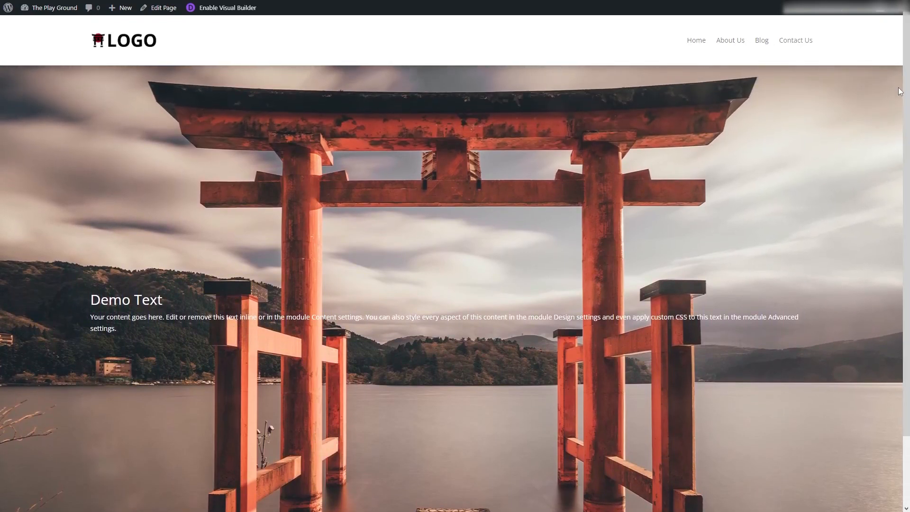